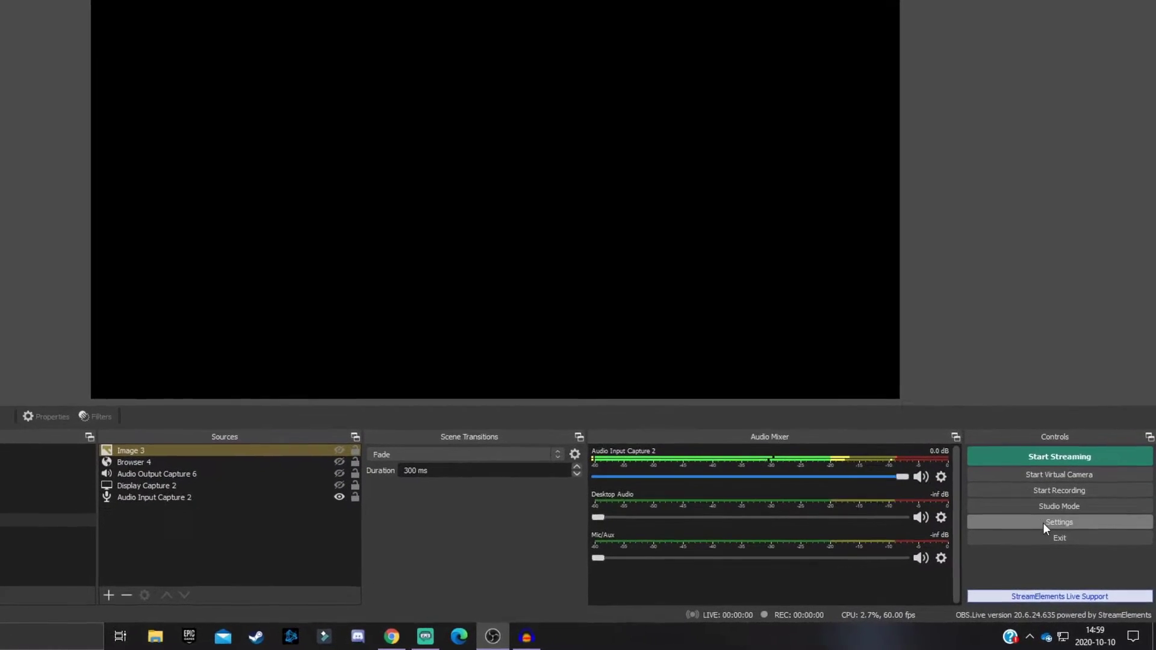
Open Settings and check the Language and Theme lists, keeping English and Dark (Default).
left_click(1043, 524)
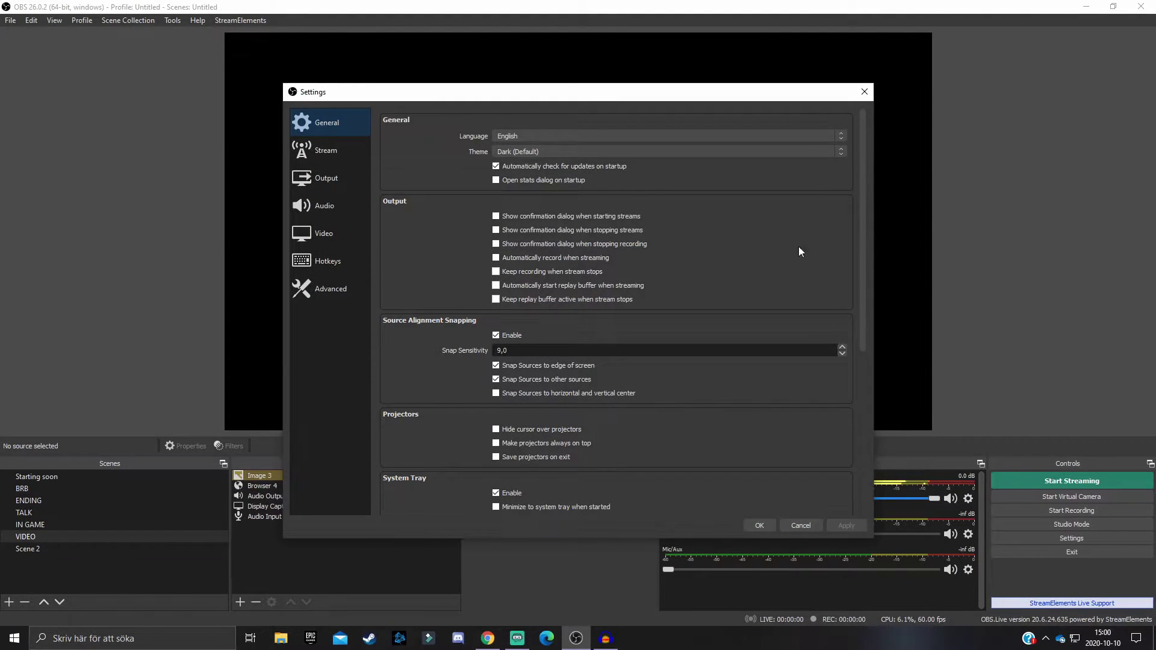
left_click(502, 133)
left_click(502, 133)
left_click(535, 153)
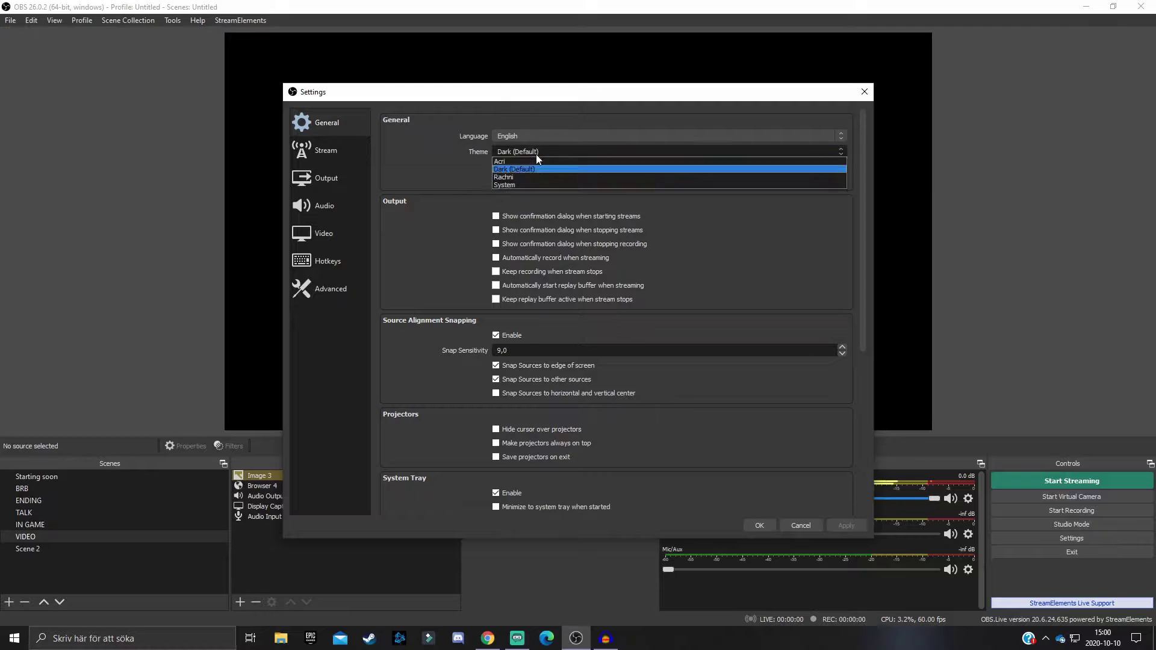
left_click(536, 168)
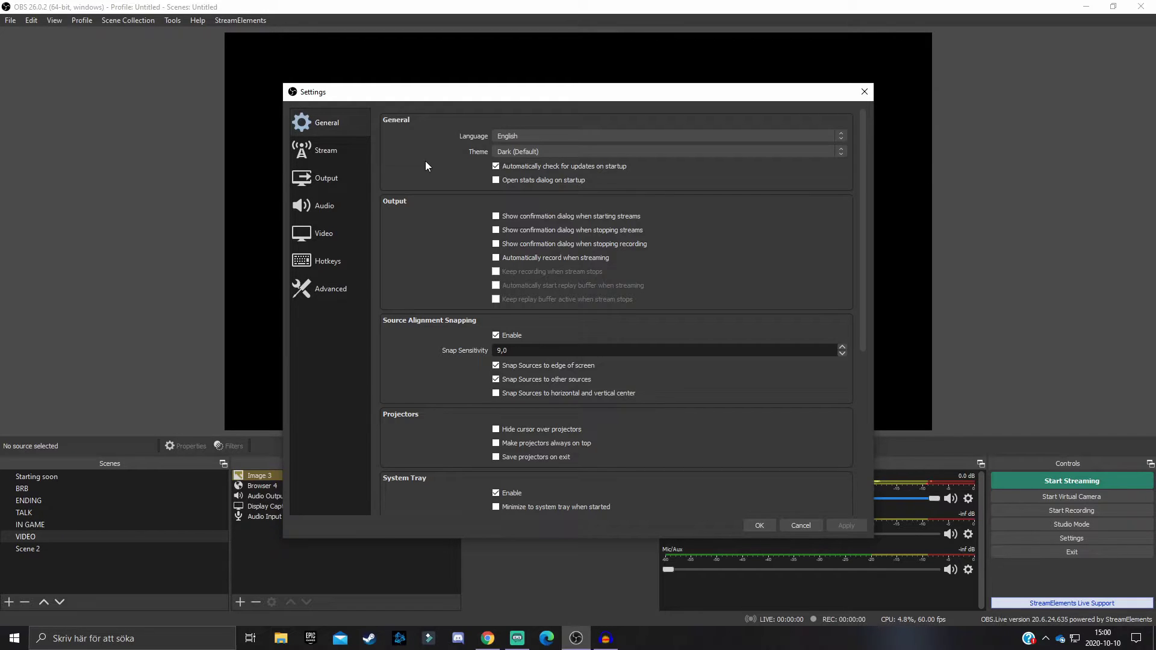
Show the Output page's Recording options, toggling Output Mode to Simple and back to Advanced.
left_click(337, 172)
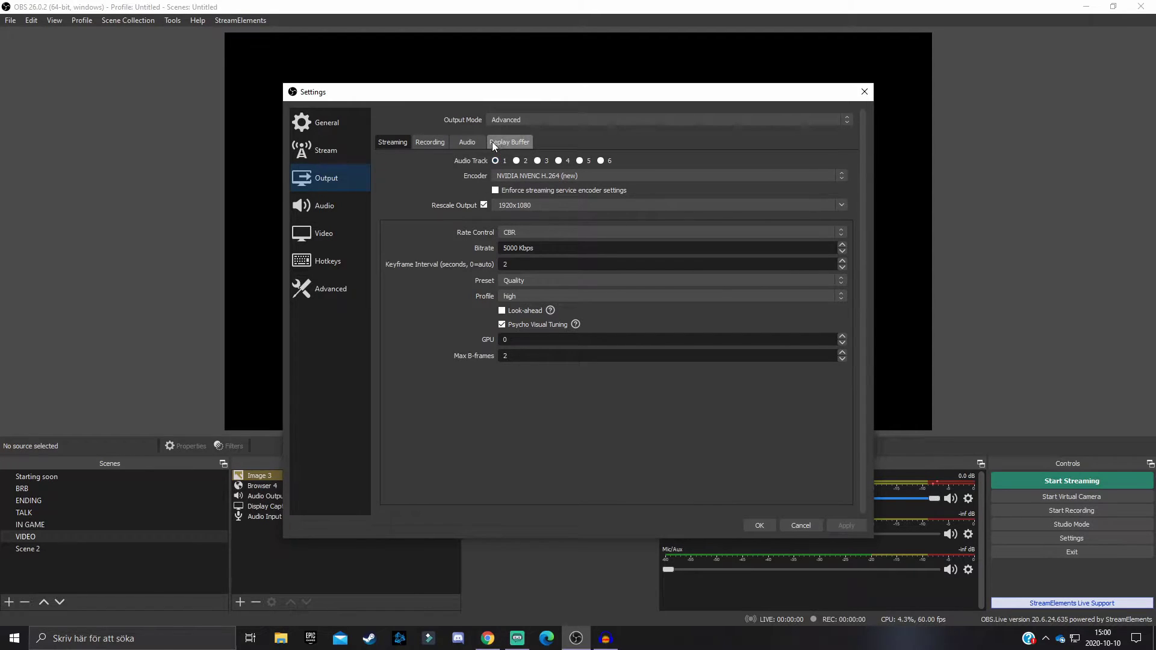
left_click(428, 142)
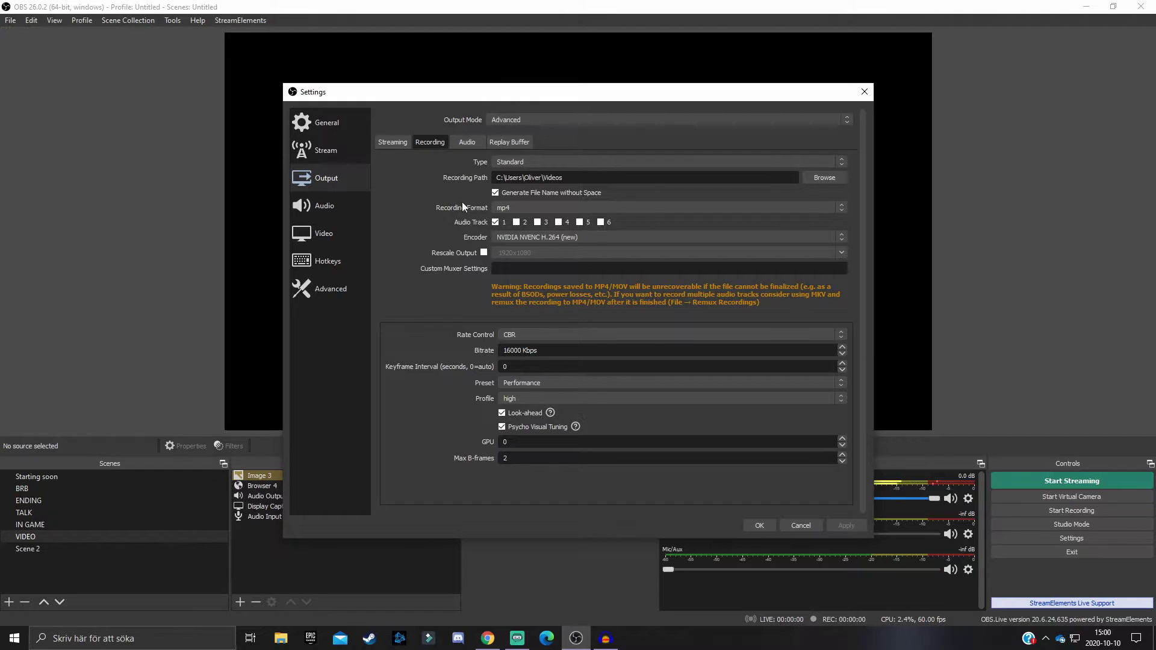
left_click(572, 121)
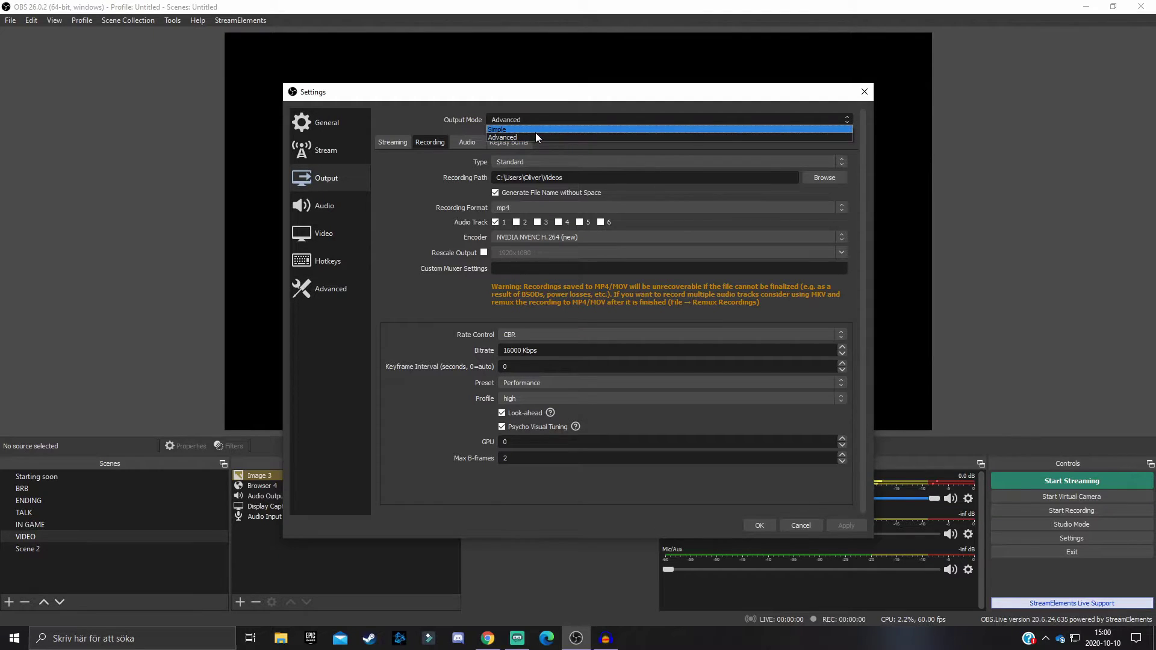
left_click(537, 132)
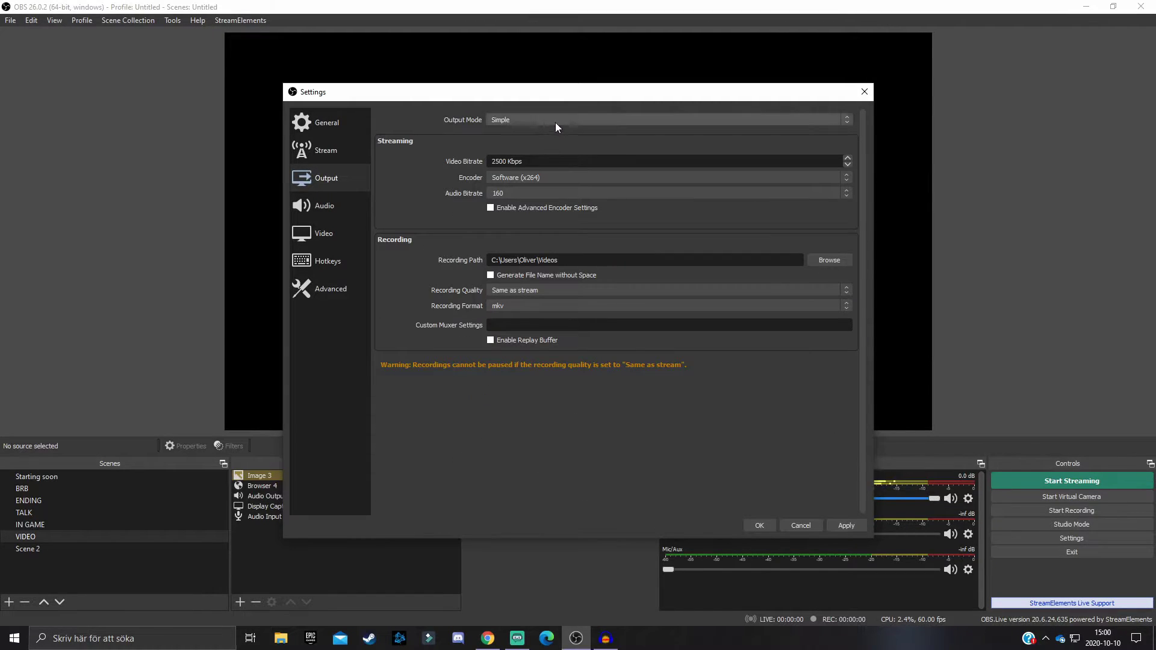
left_click(558, 121)
left_click(535, 137)
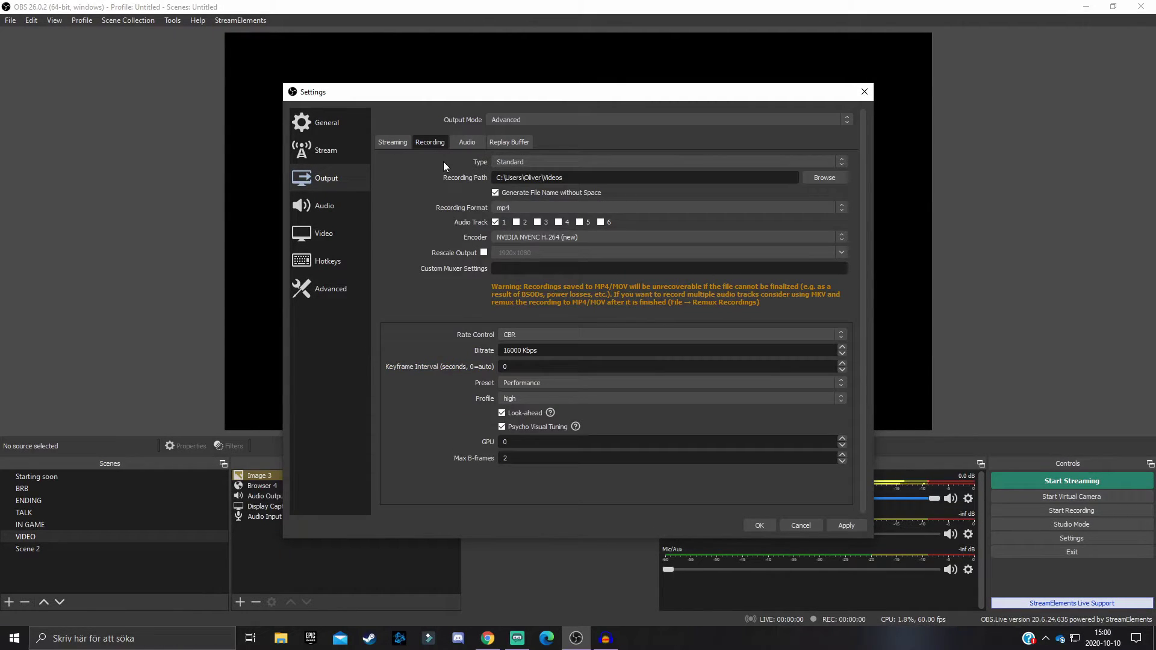
left_click(519, 205)
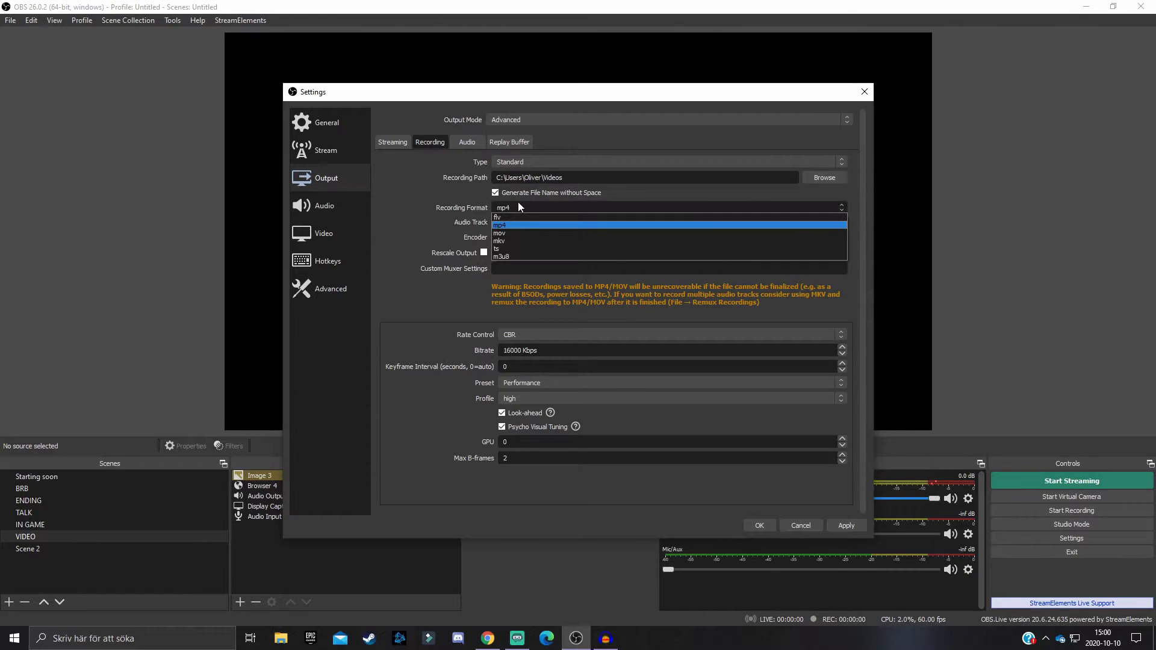
left_click(549, 224)
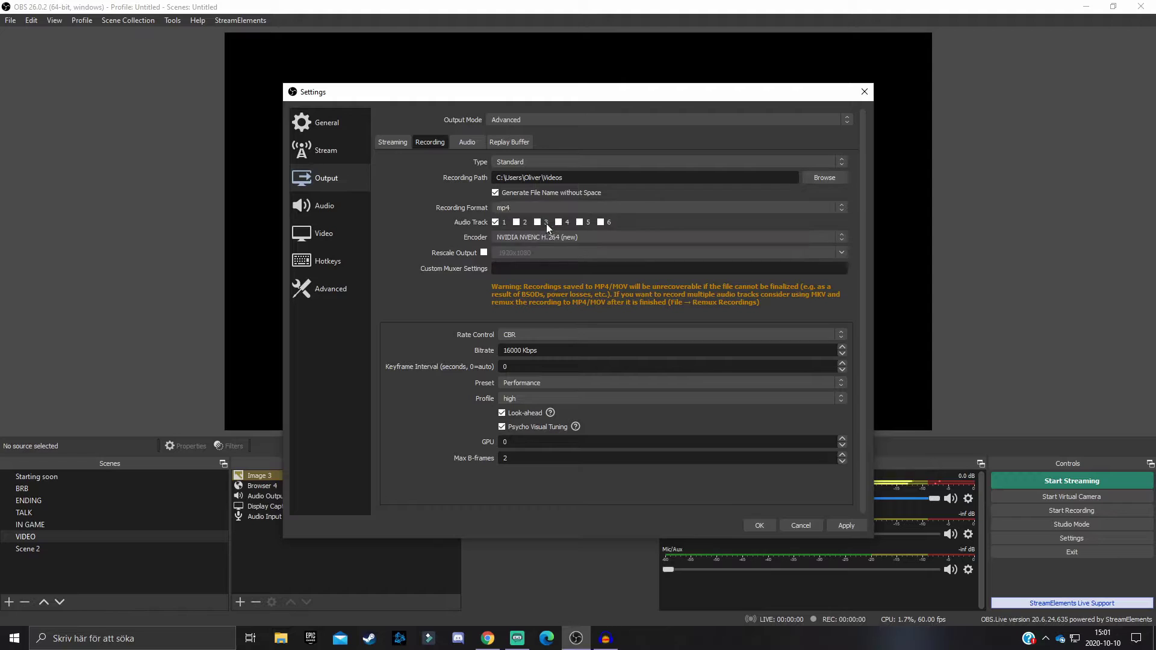
left_click(503, 236)
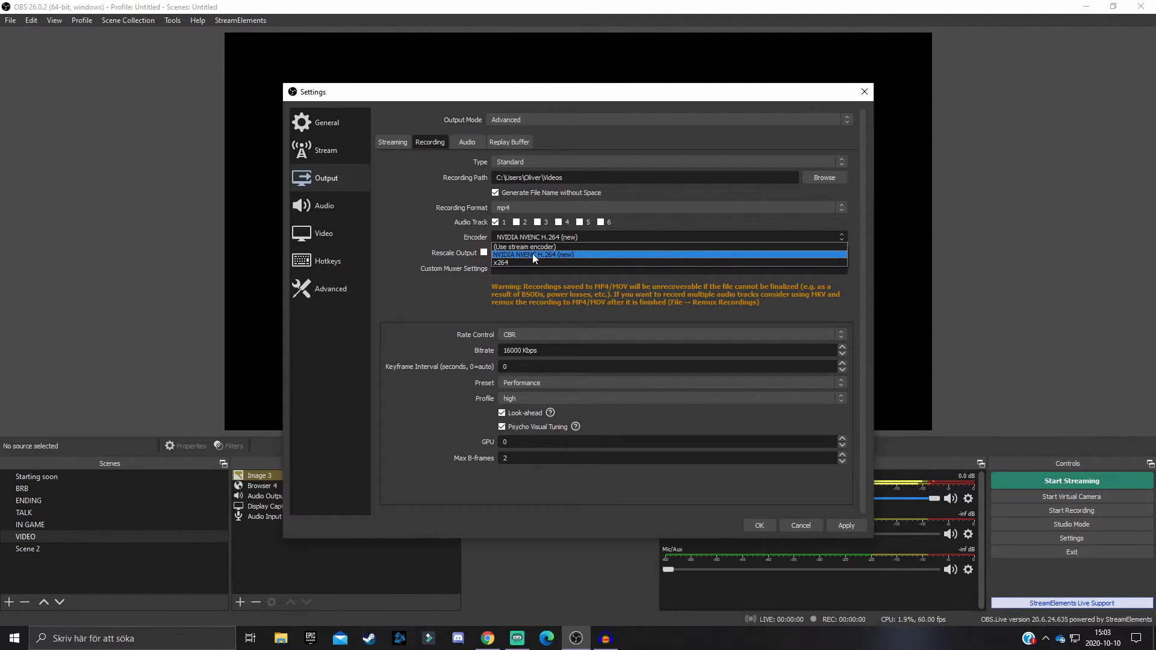
left_click(593, 251)
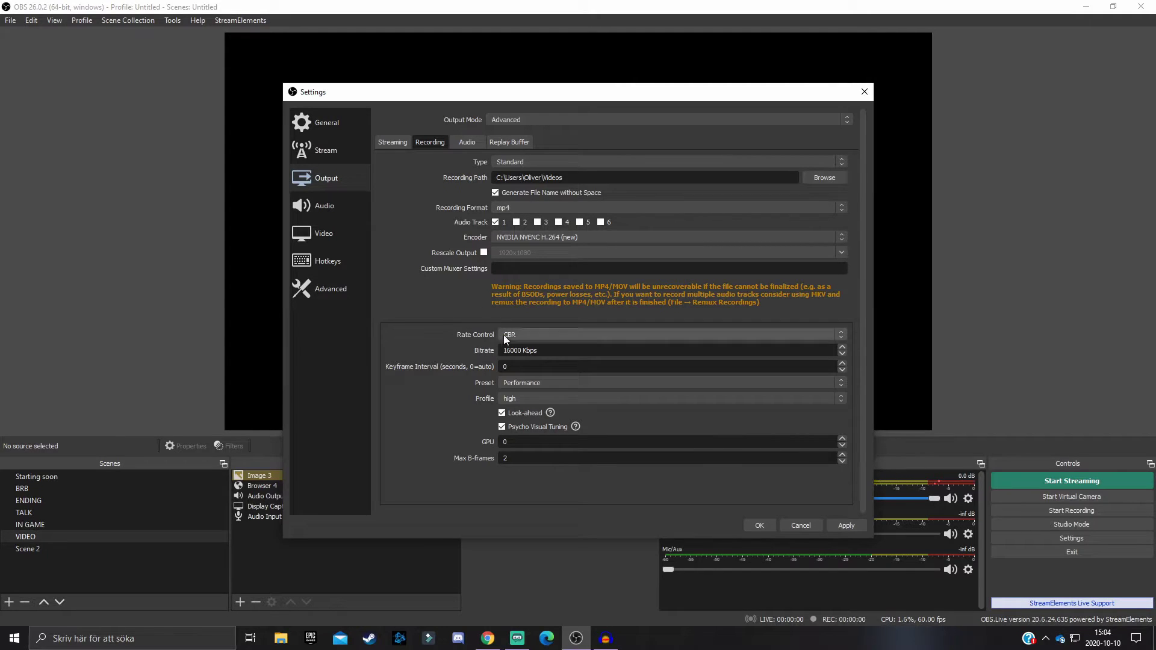
left_click(521, 335)
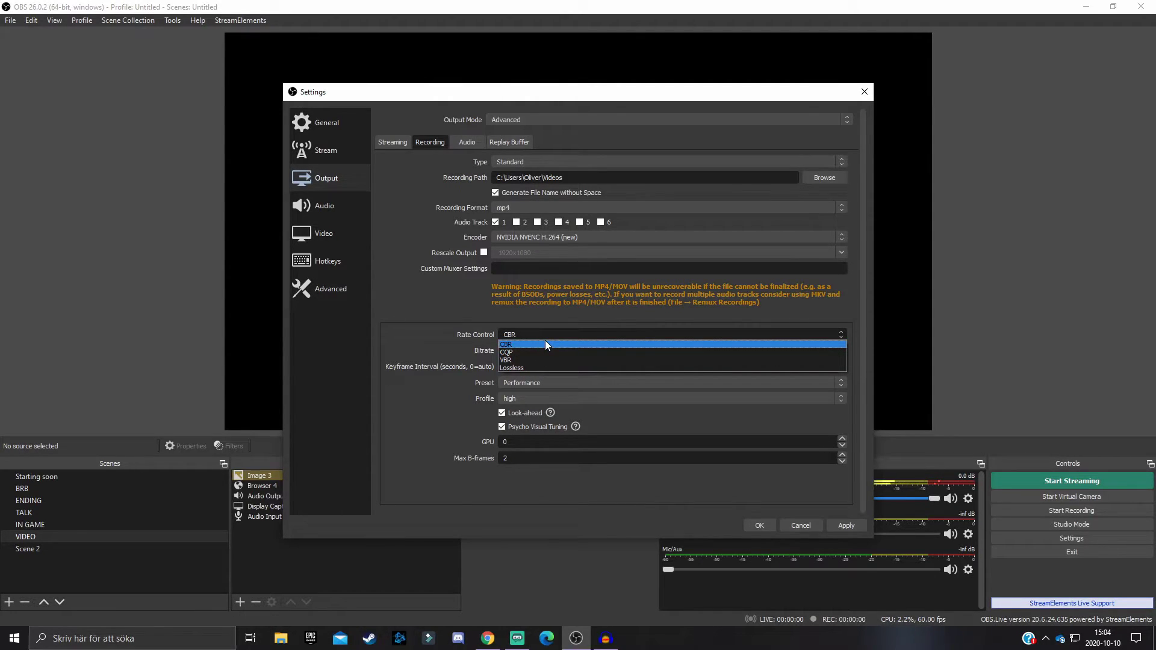
left_click(546, 343)
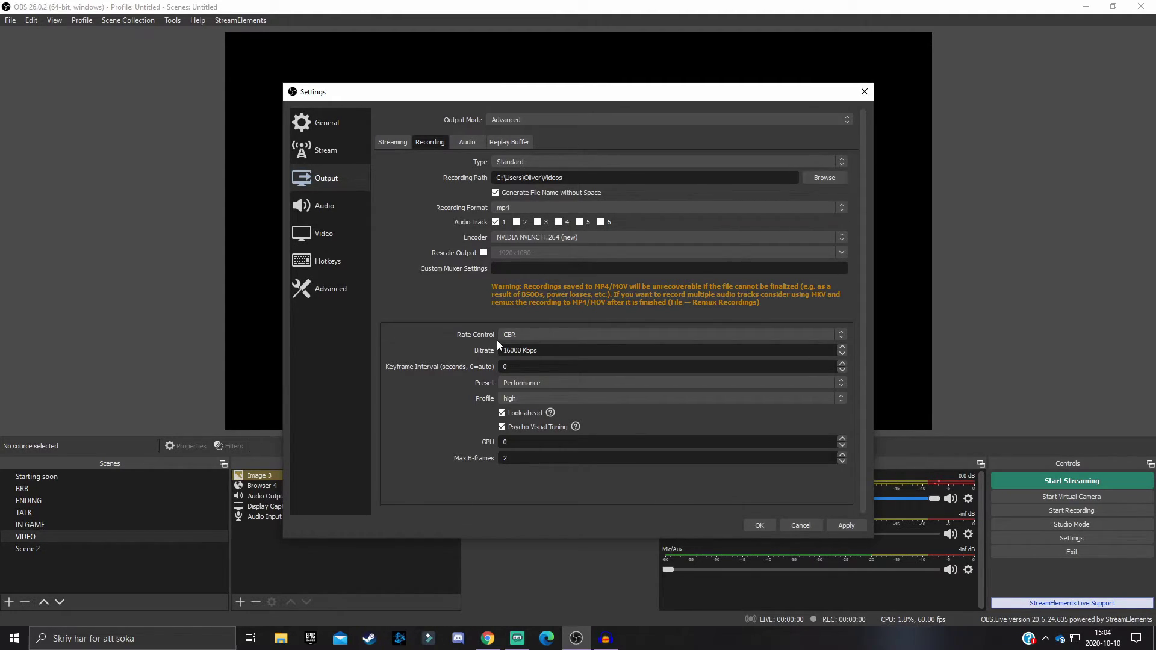
type("1")
key("Home")
left_click(389, 147)
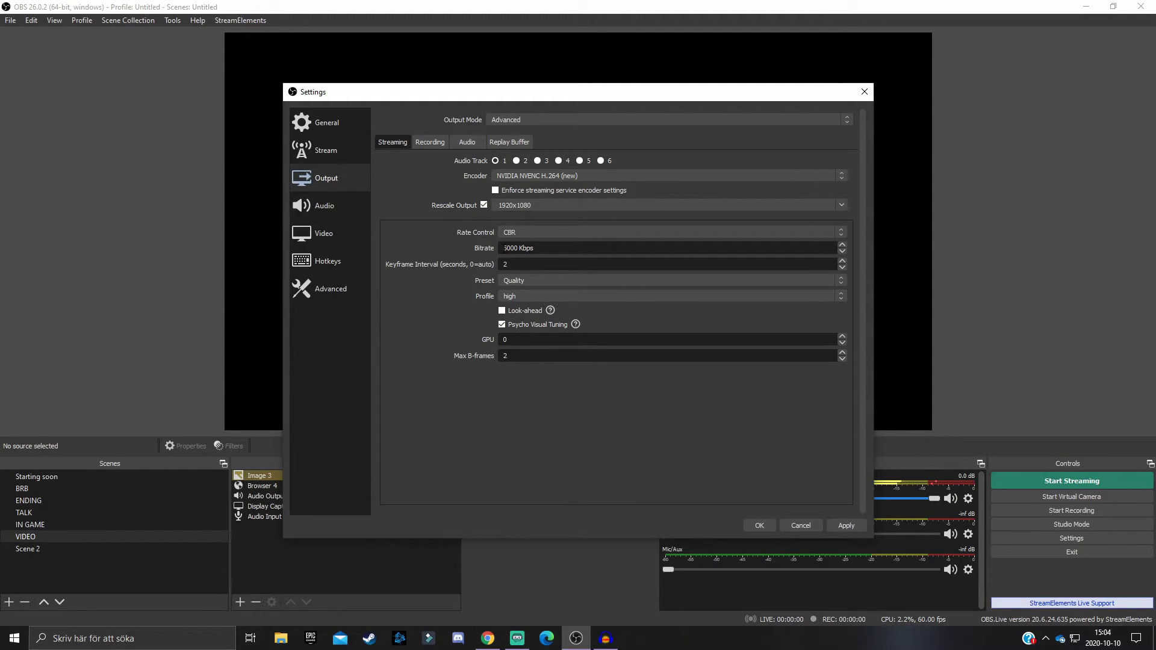
left_click_drag(501, 248, 536, 248)
left_click(538, 249)
left_click(427, 142)
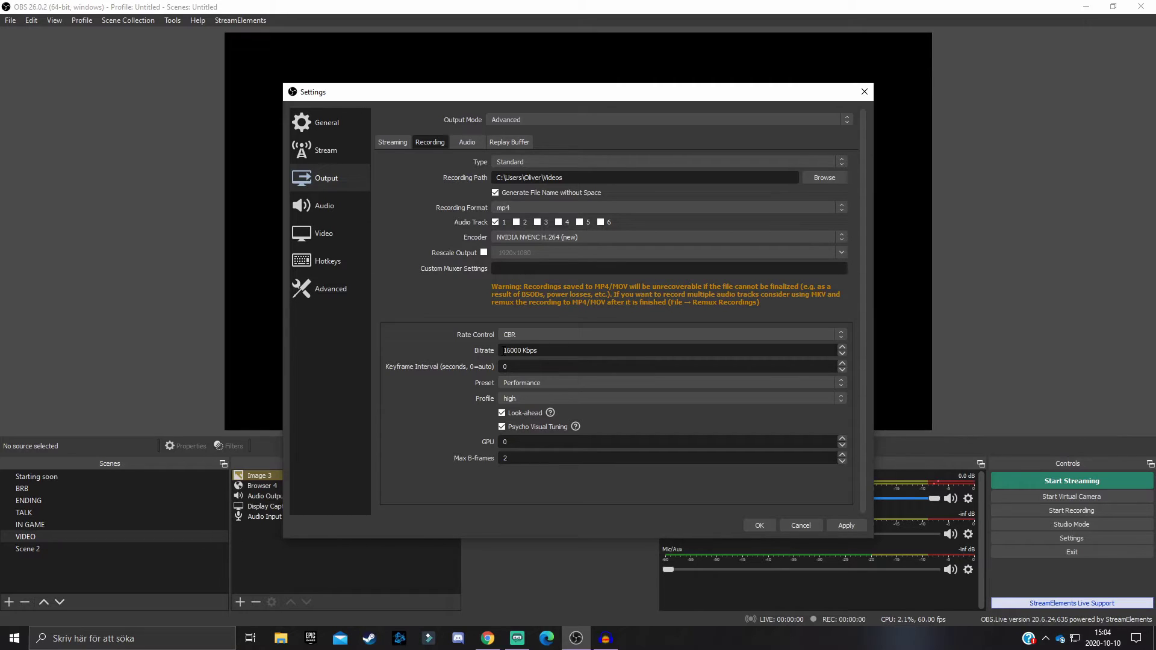
left_click_drag(503, 351, 550, 349)
left_click(497, 353)
Try the Max Quality encoder preset, then settle on Quality.
left_click(513, 383)
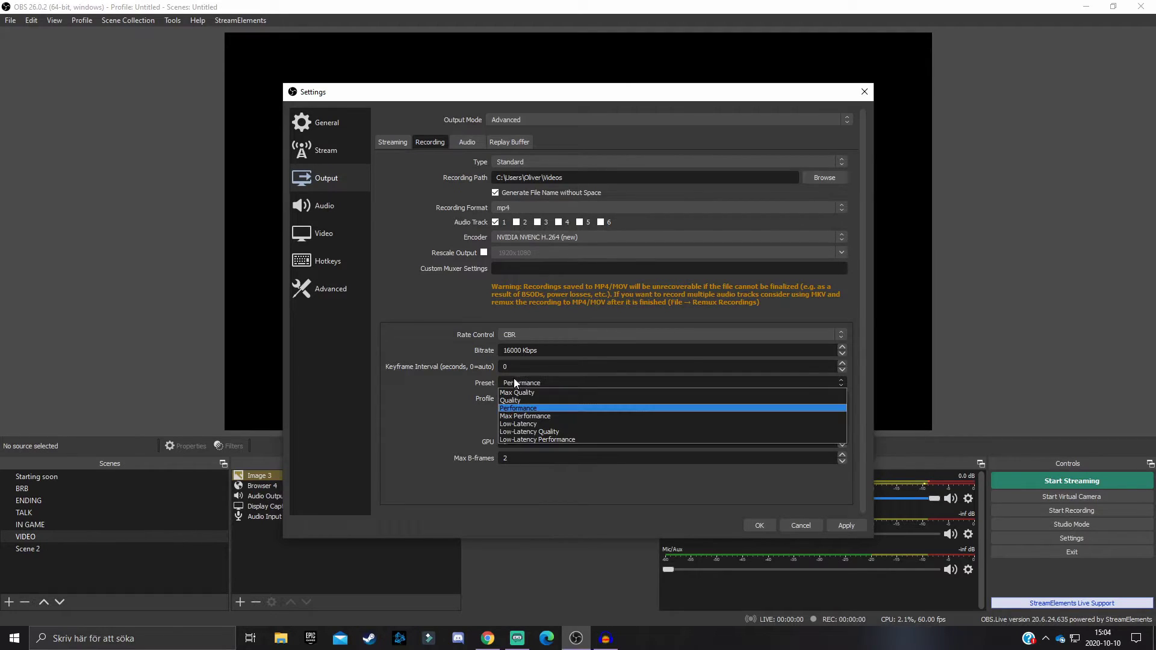
left_click(580, 392)
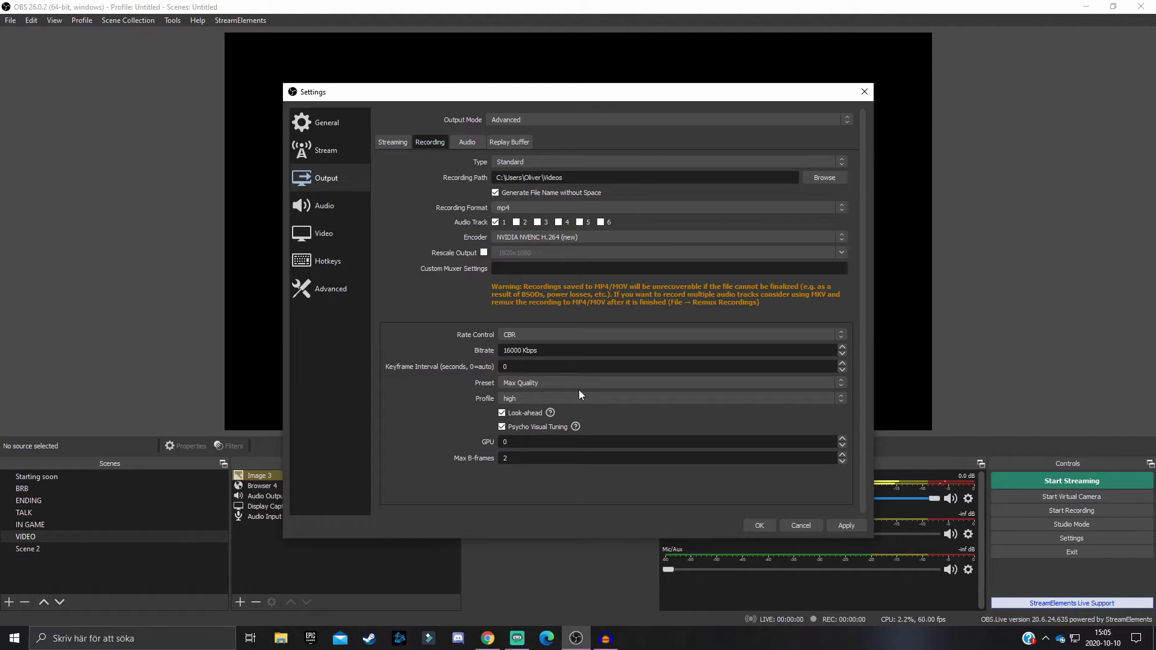
left_click(565, 382)
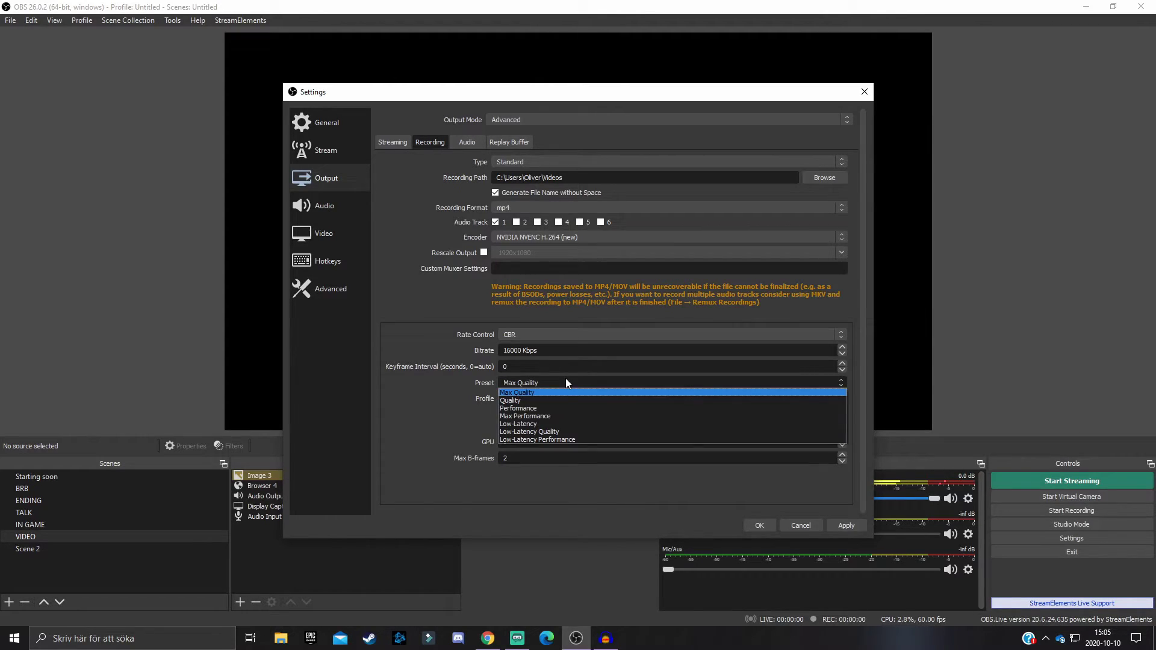
left_click(606, 402)
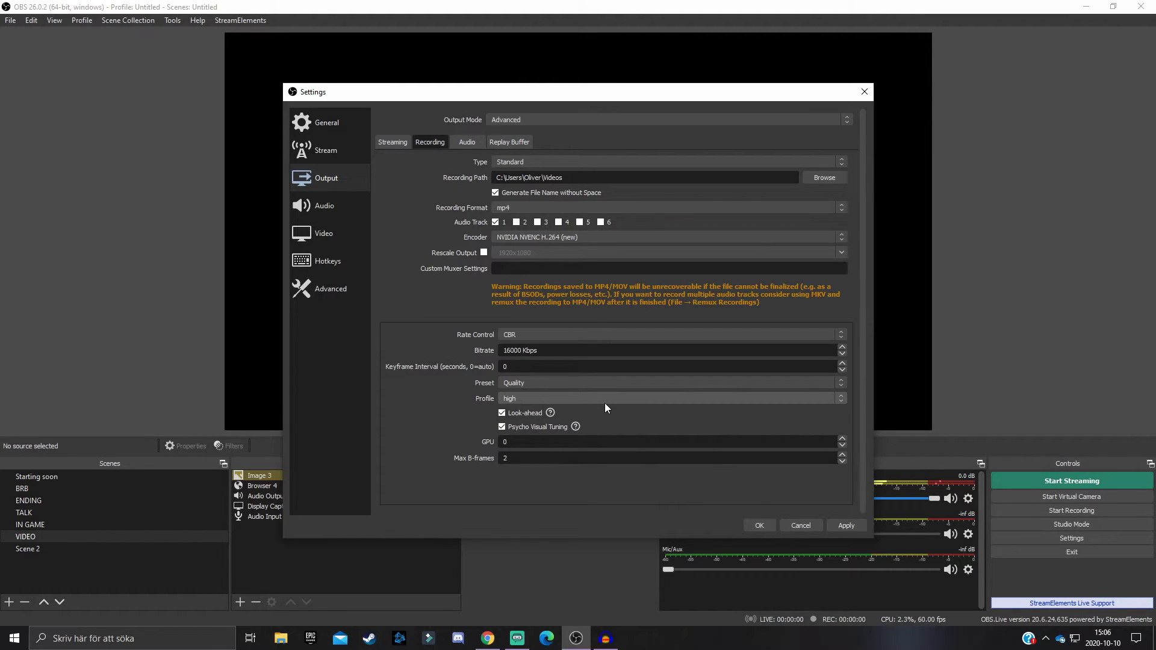
left_click(604, 401)
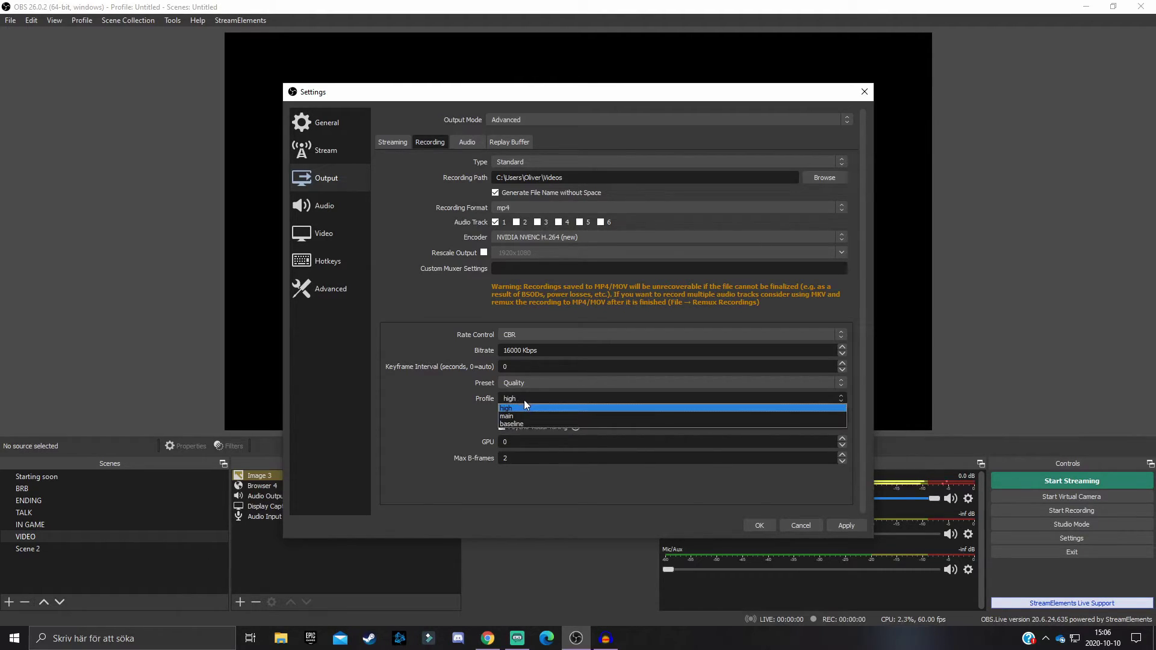
left_click(526, 407)
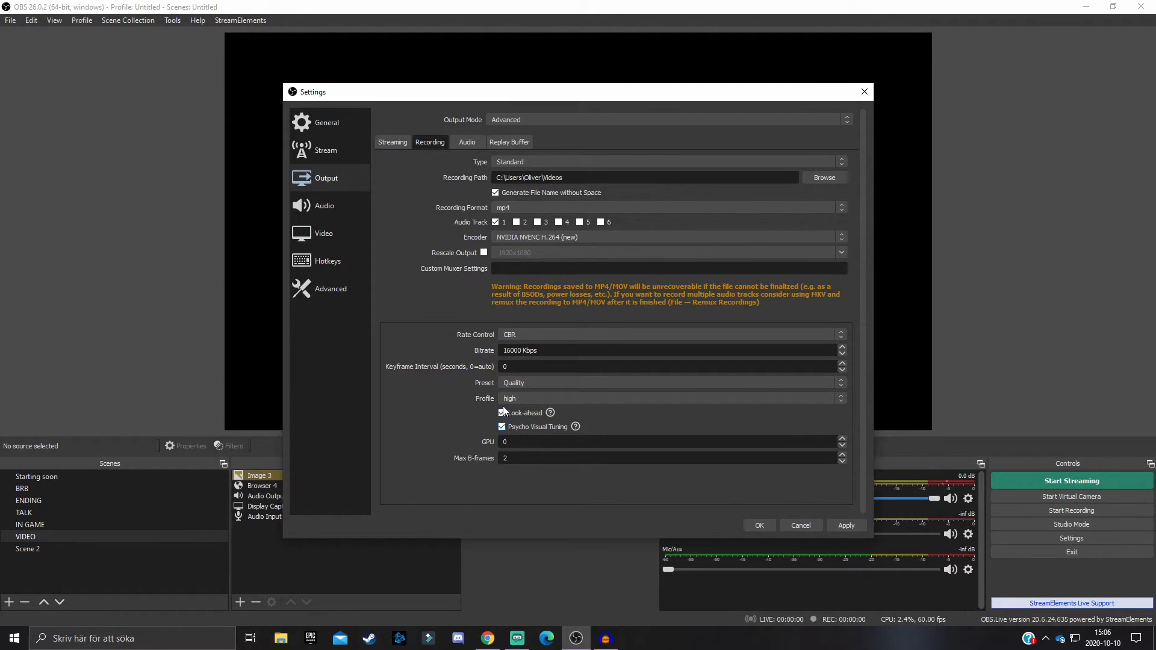
left_click_drag(511, 447, 496, 443)
left_click(512, 461)
Enter 1600x900 as the Output (Scaled) Resolution on the Video page.
left_click(333, 229)
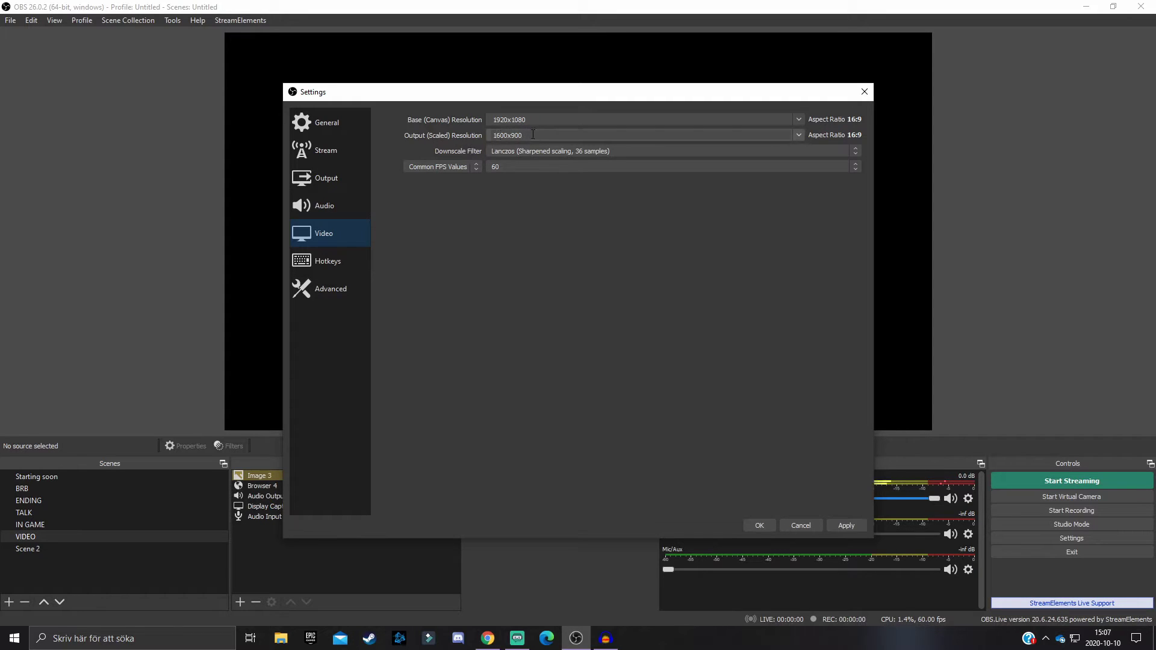
left_click_drag(524, 136, 494, 136)
type("1600")
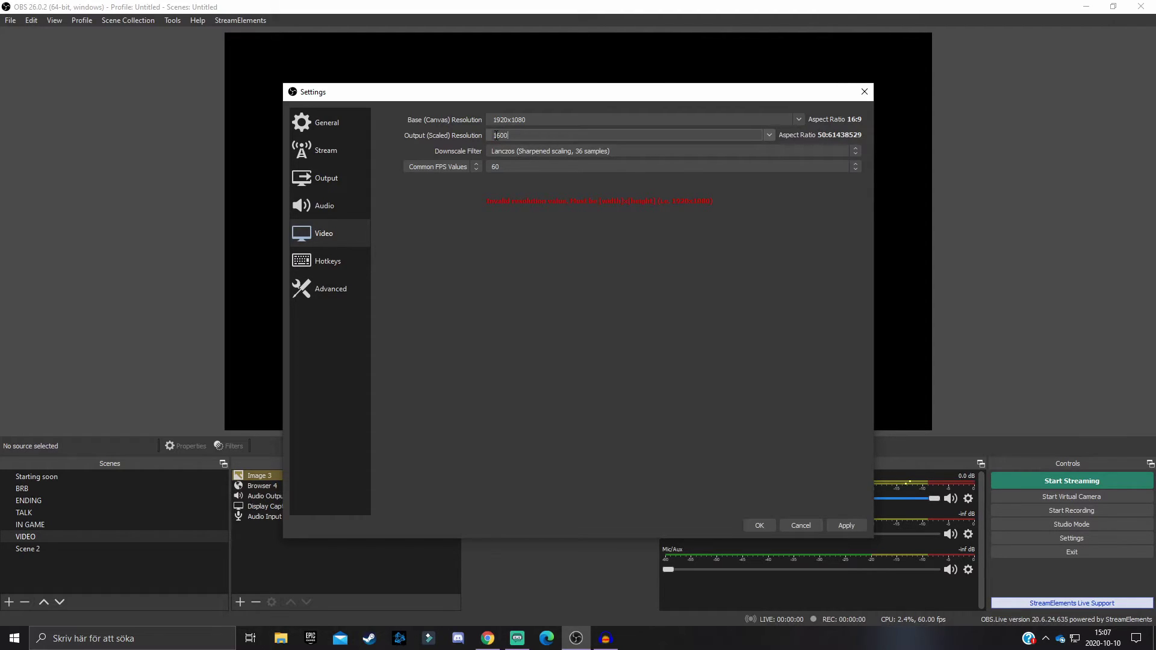
type("x900")
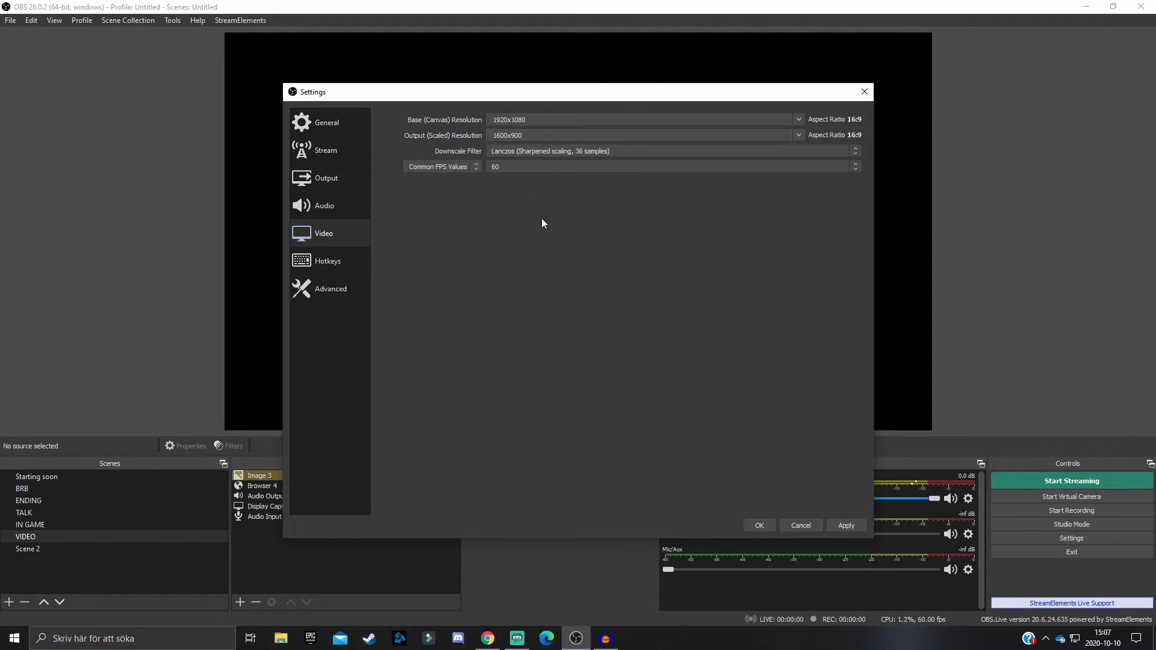
left_click(800, 134)
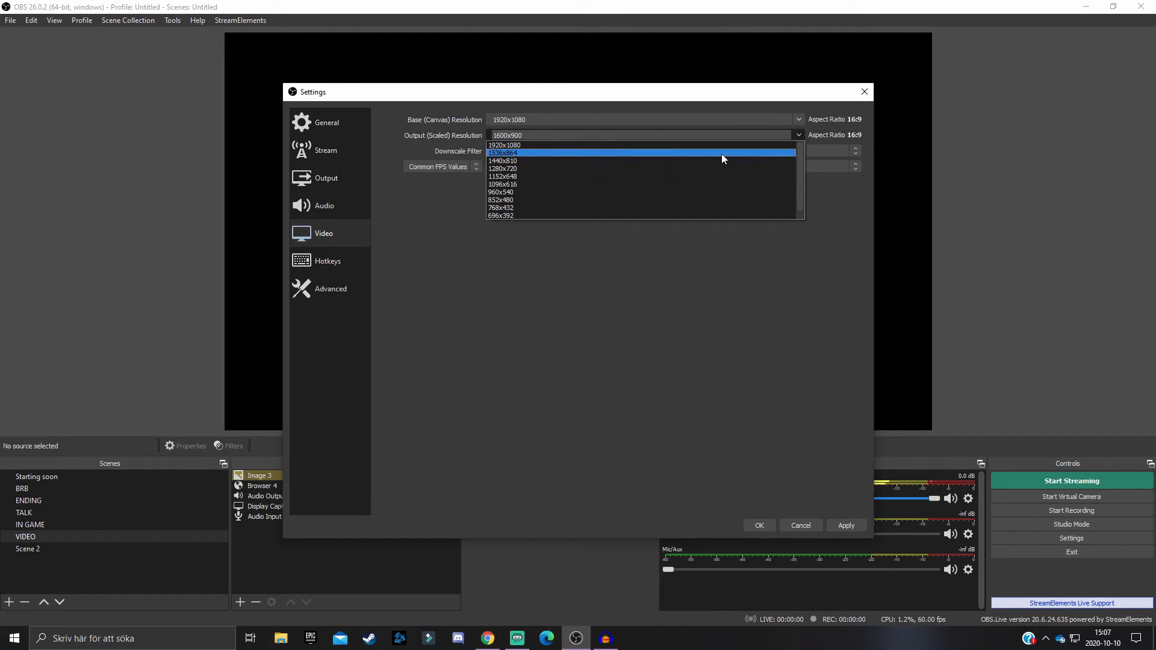
left_click(396, 237)
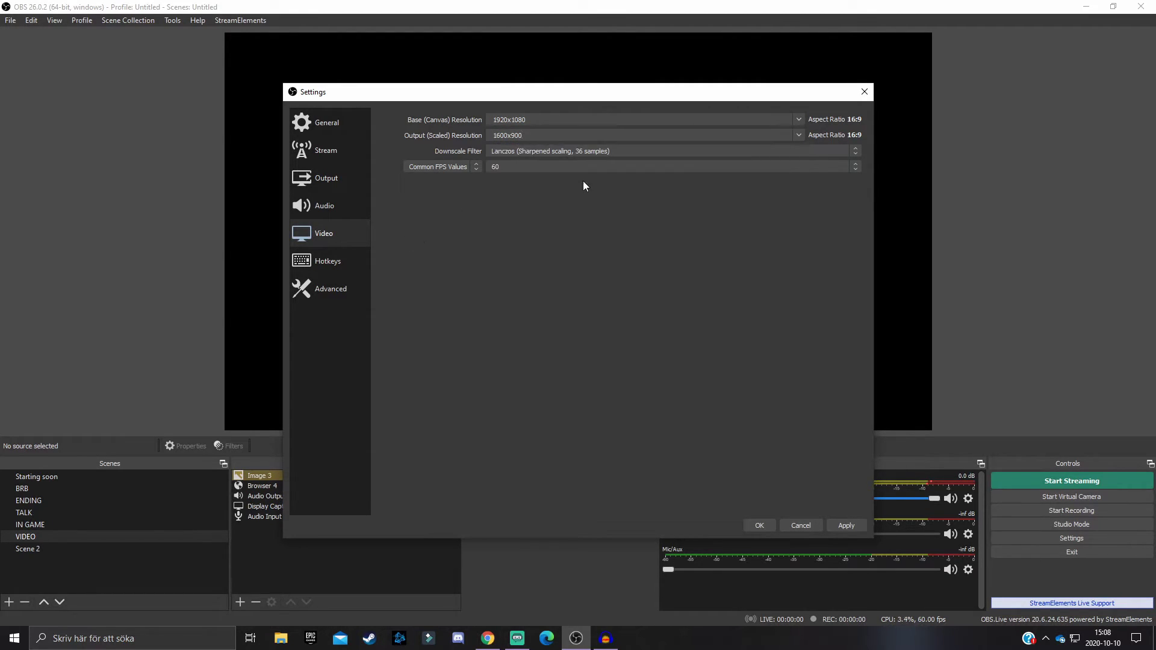
left_click(572, 149)
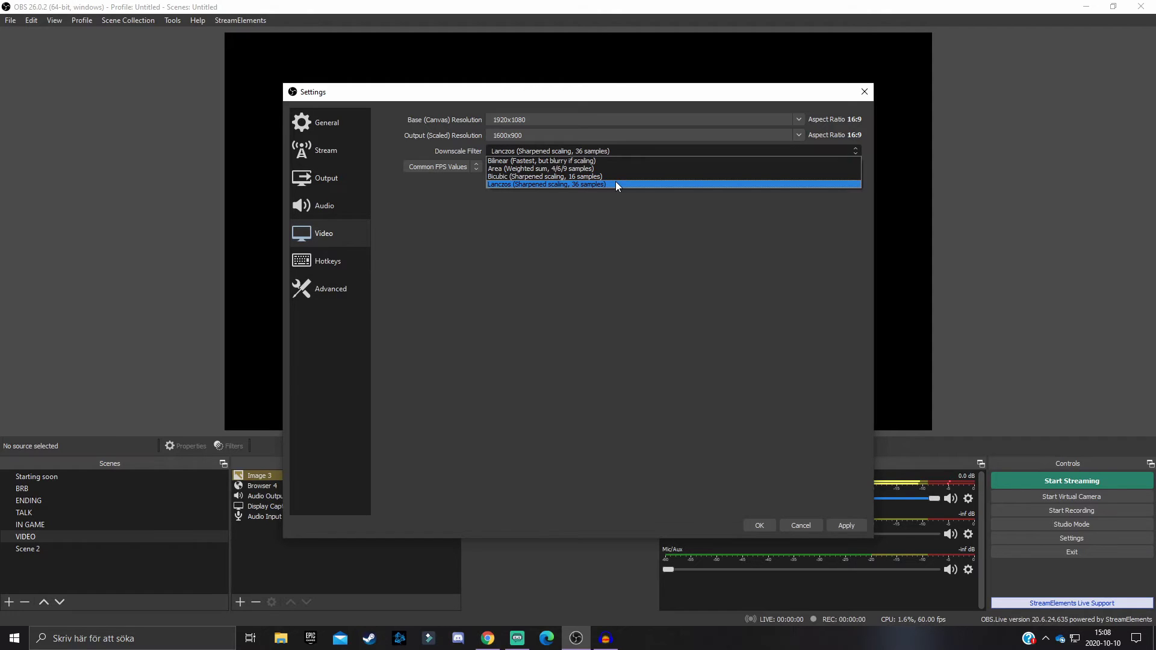
left_click(616, 182)
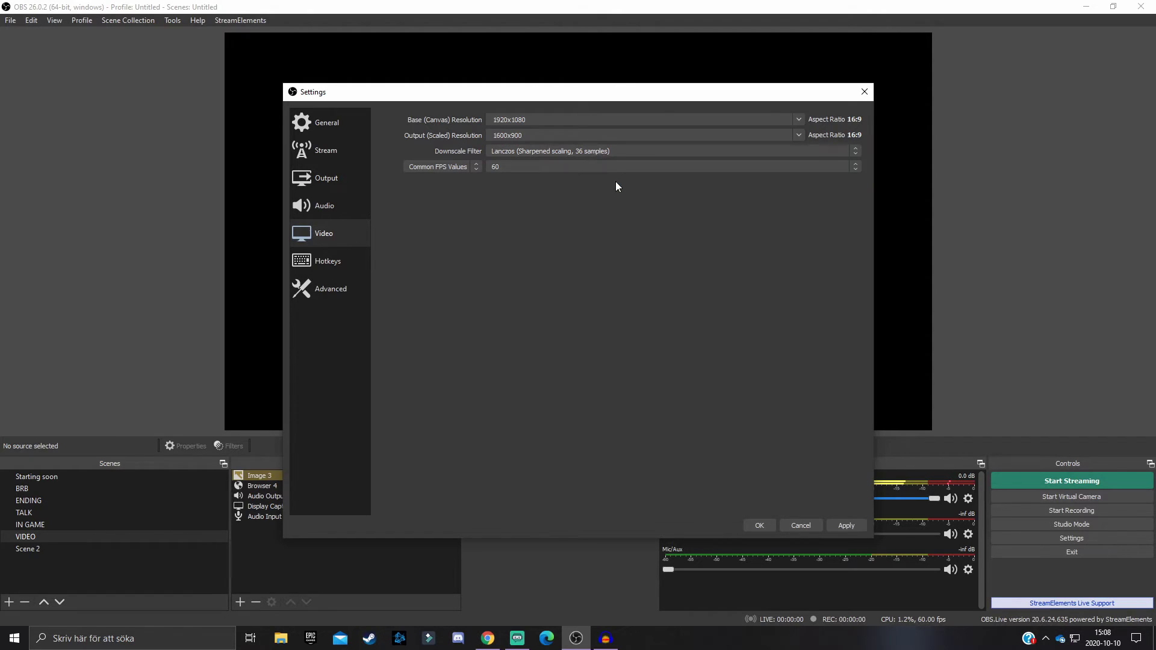
left_click(457, 168)
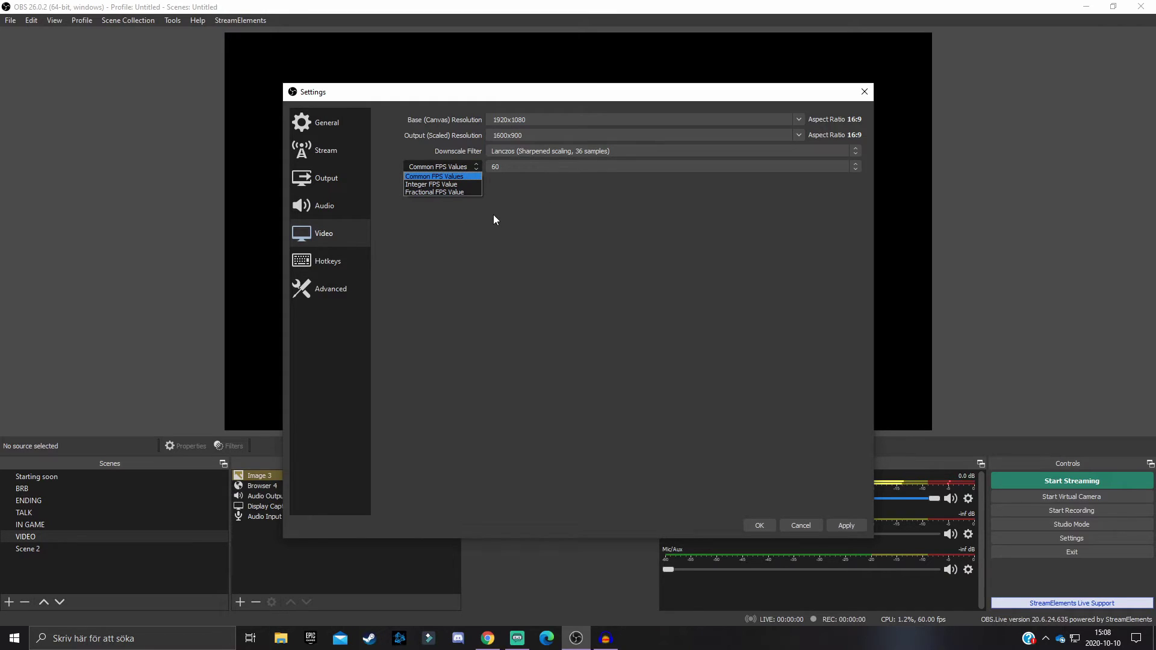
left_click(453, 176)
left_click(548, 169)
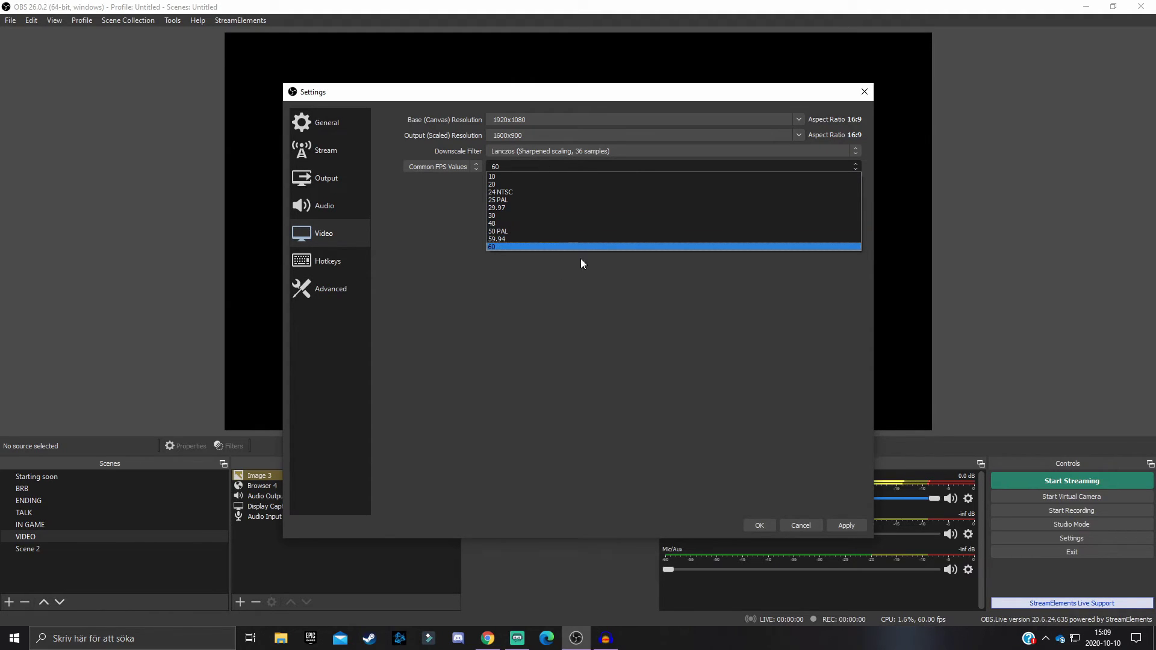
left_click(543, 247)
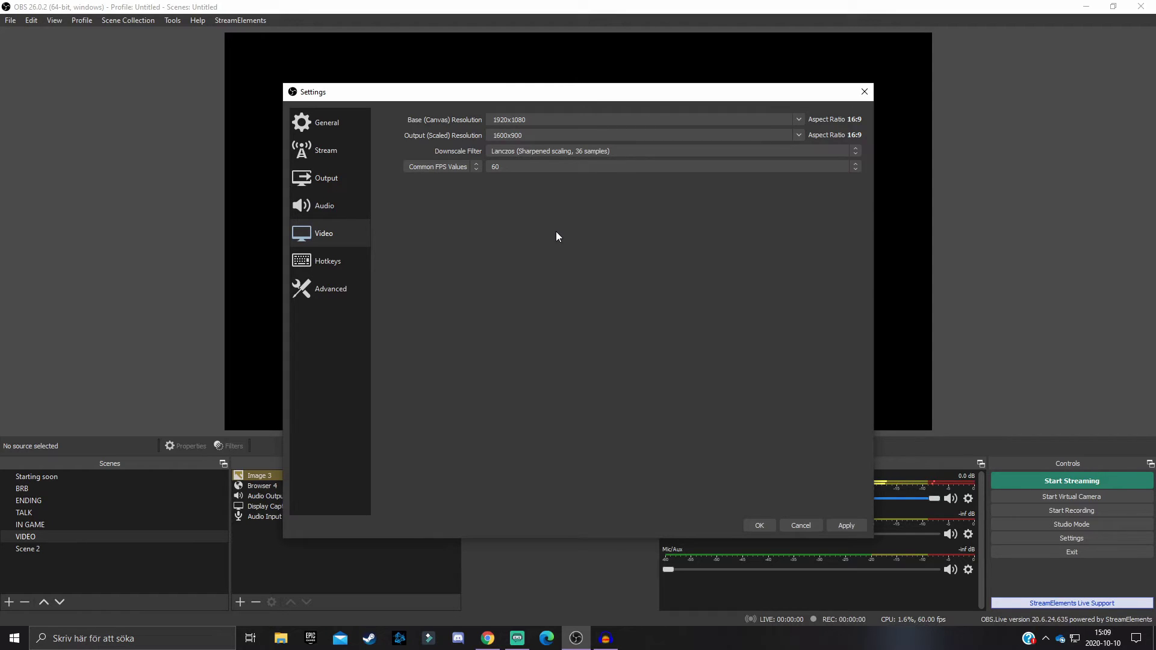
Switch to the Advanced settings page.
left_click(330, 288)
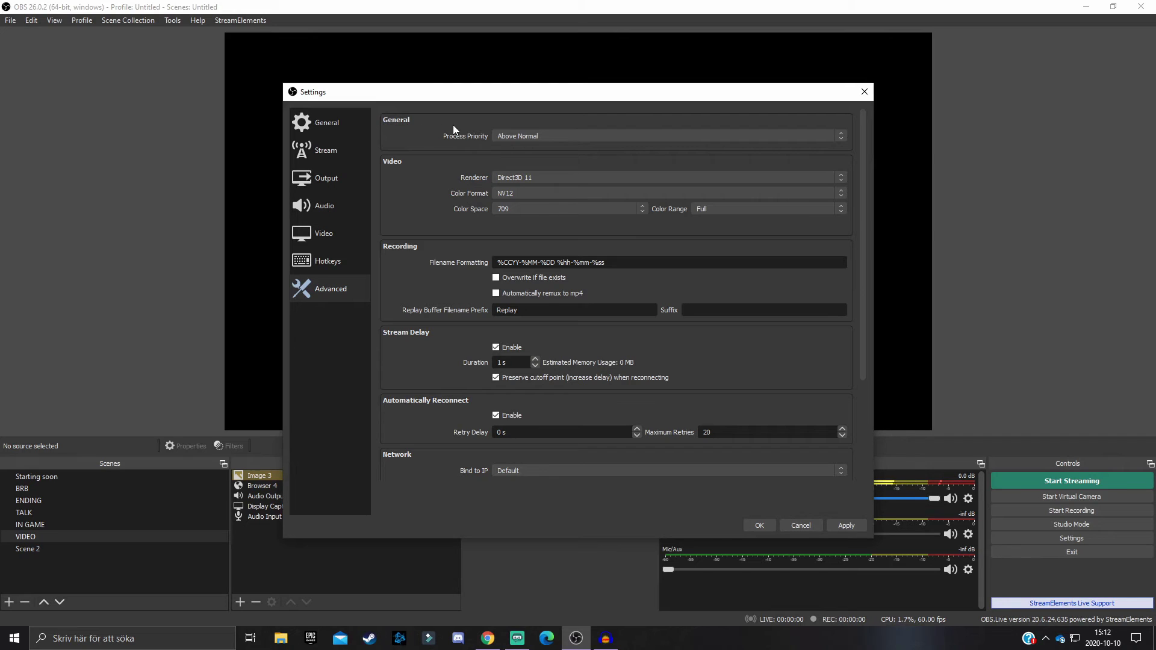
left_click(503, 136)
left_click(533, 157)
left_click(551, 137)
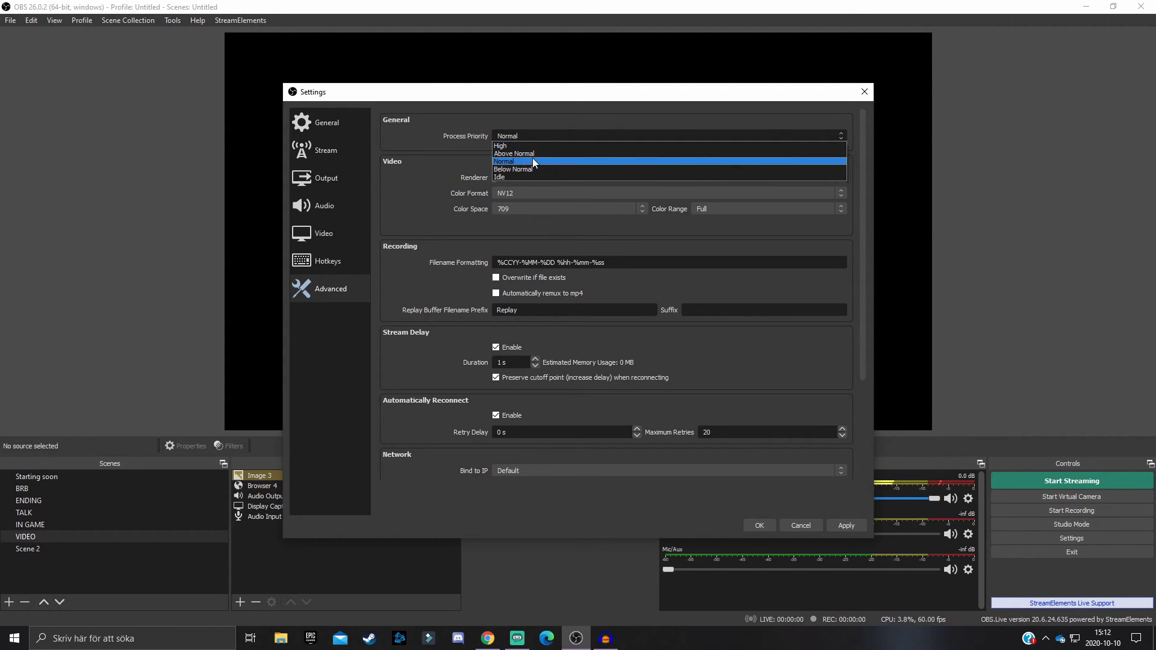
left_click(533, 153)
left_click(552, 133)
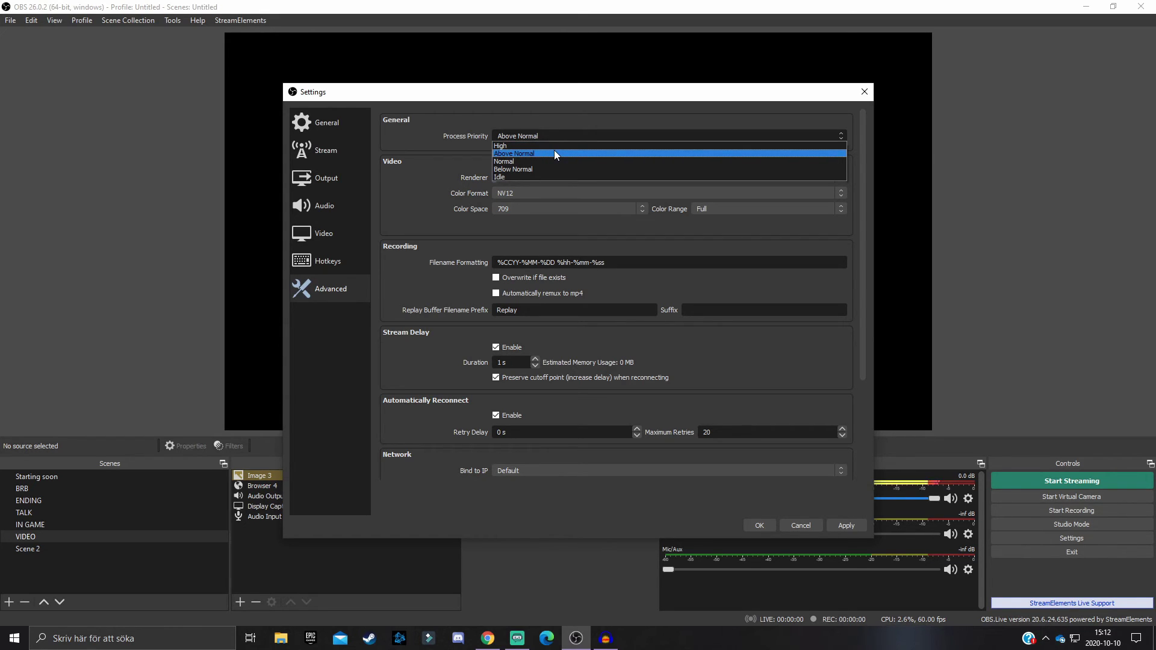
left_click(555, 153)
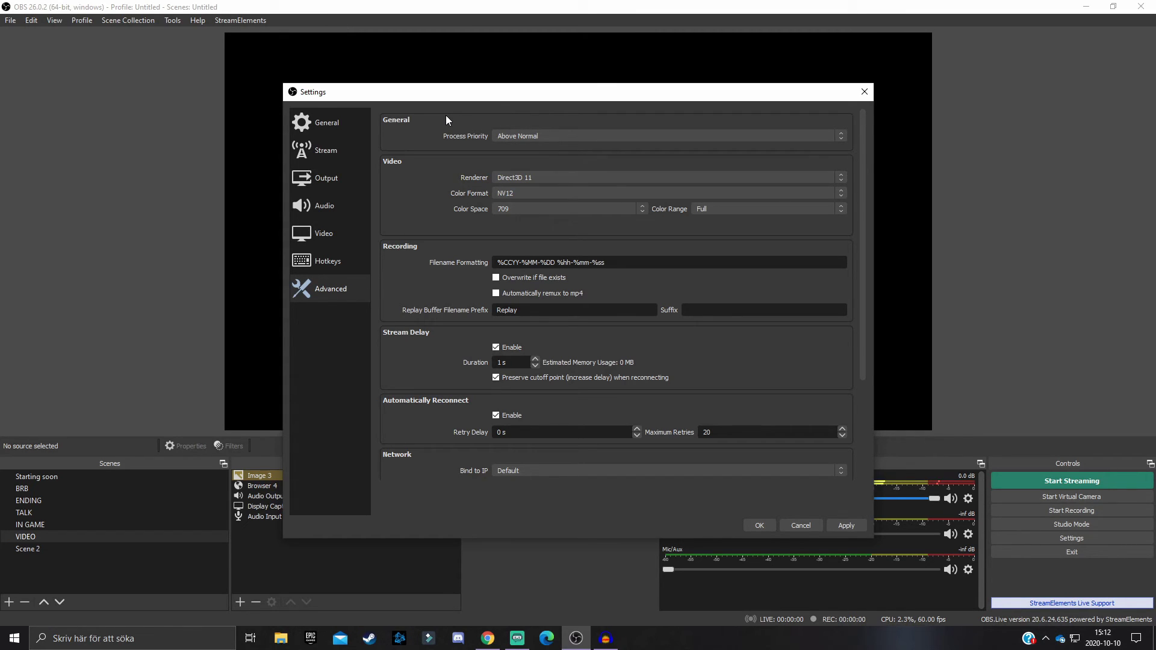
left_click(550, 175)
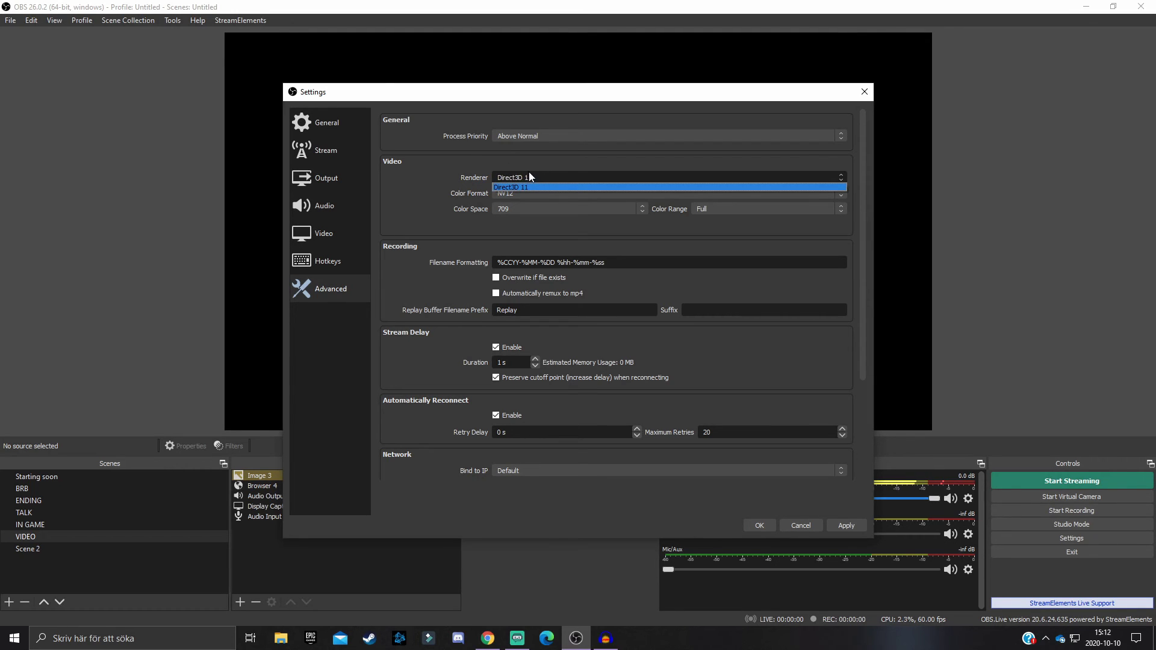
left_click(546, 173)
left_click(516, 194)
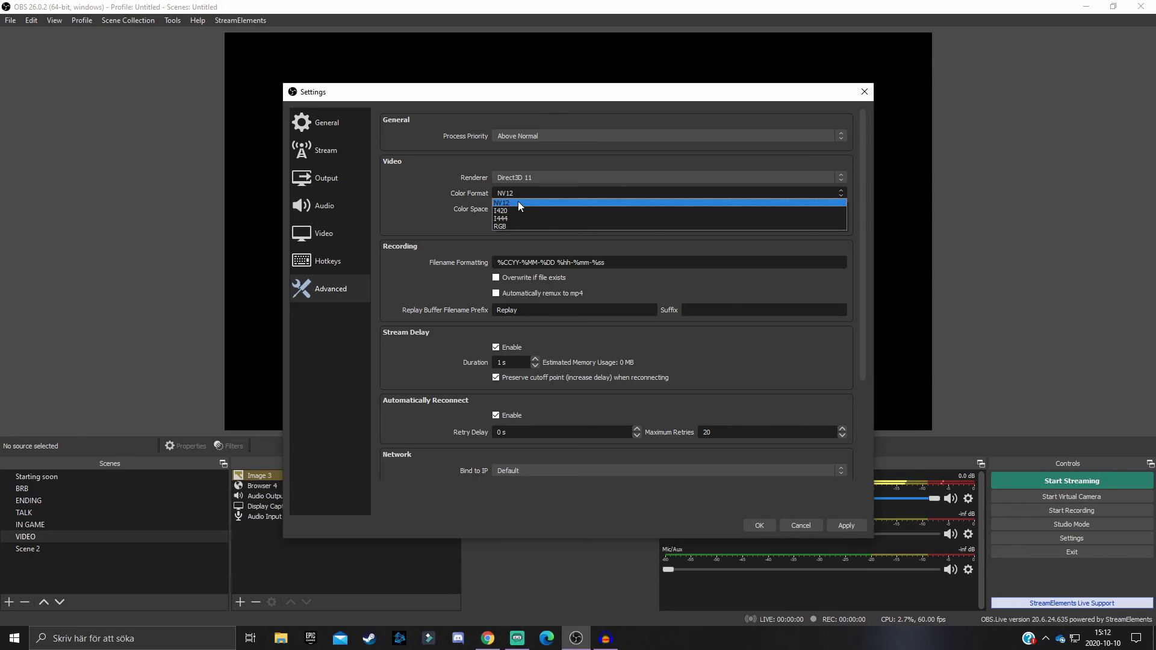
left_click(518, 203)
left_click(522, 209)
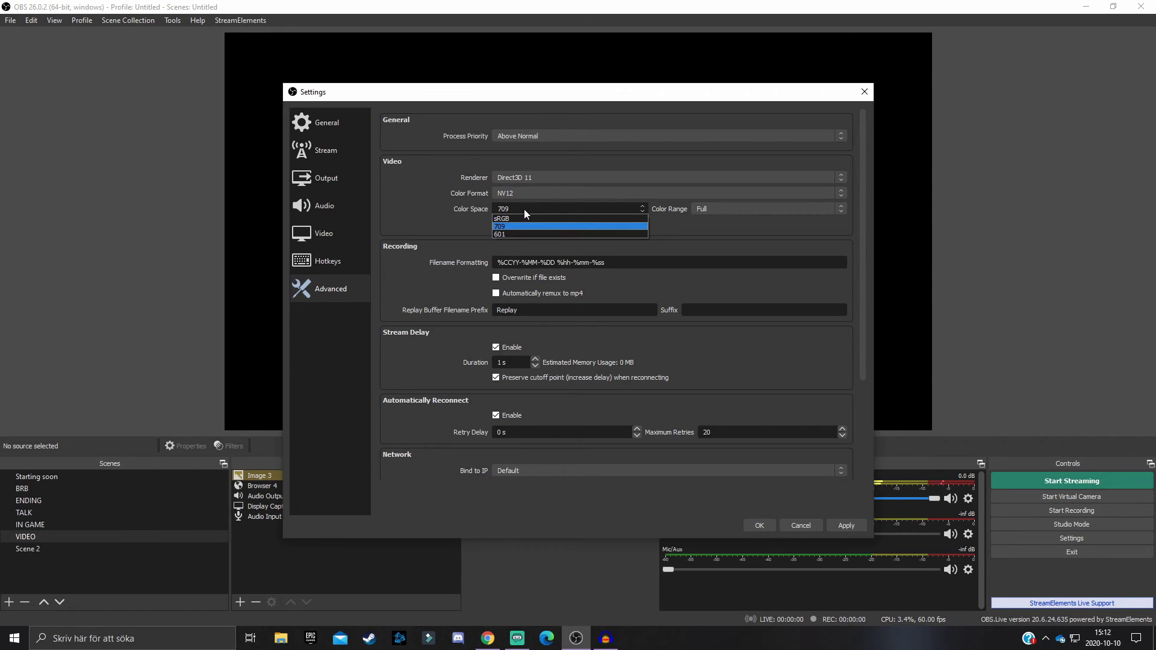
left_click(526, 224)
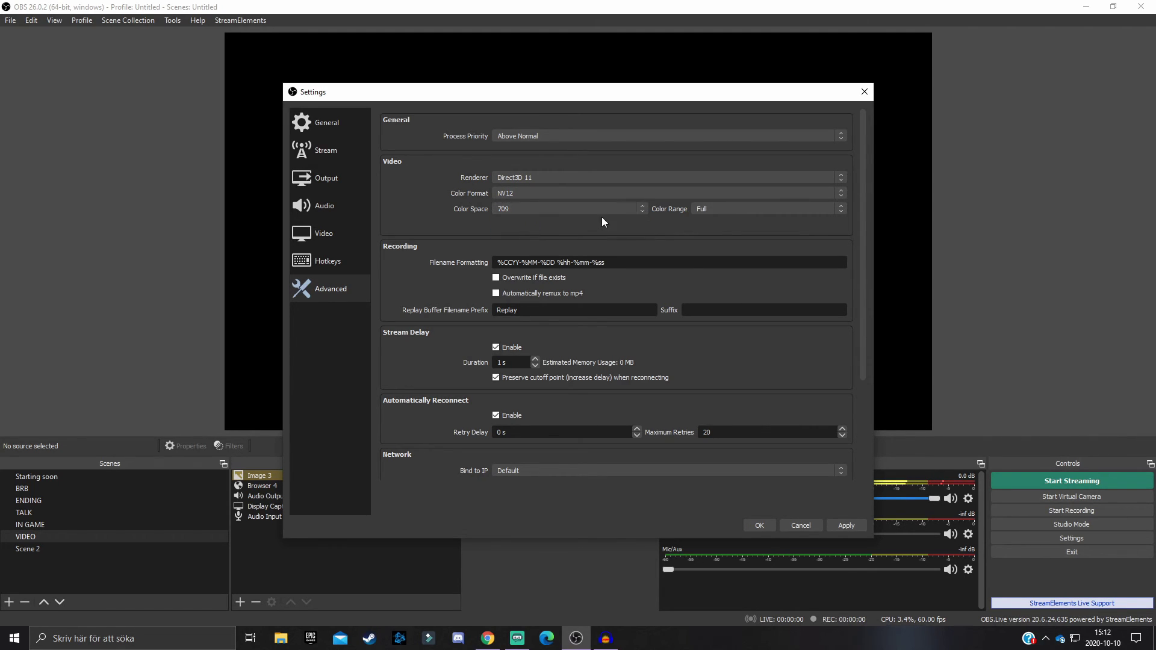
left_click(753, 209)
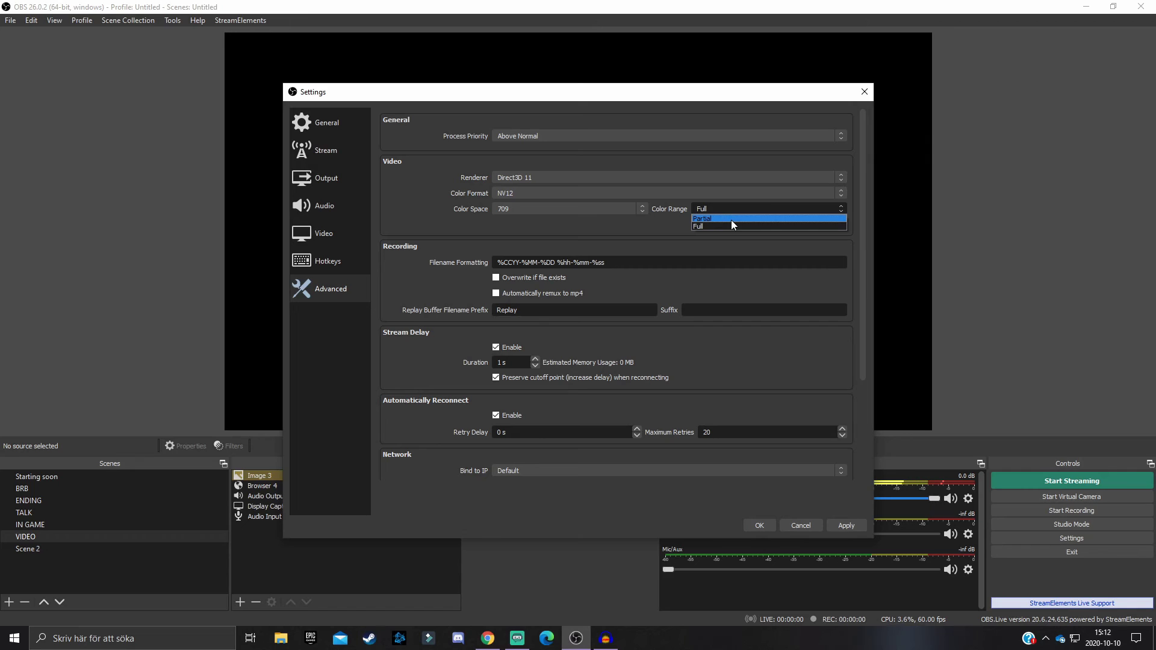
left_click(732, 220)
left_click(756, 210)
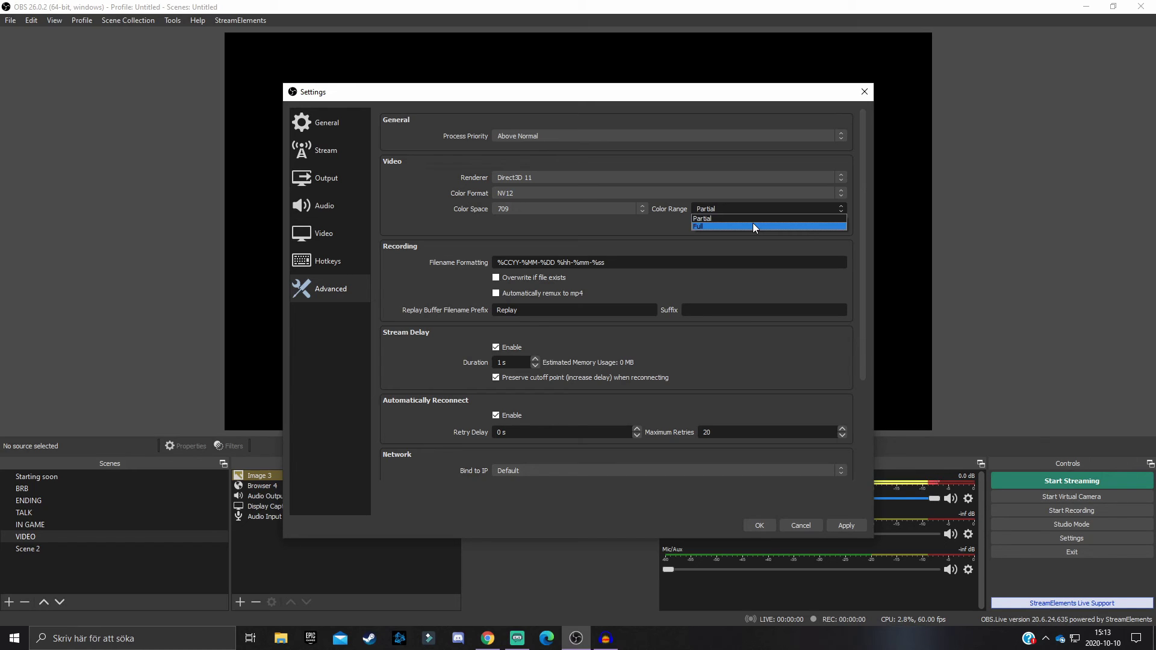
left_click(753, 225)
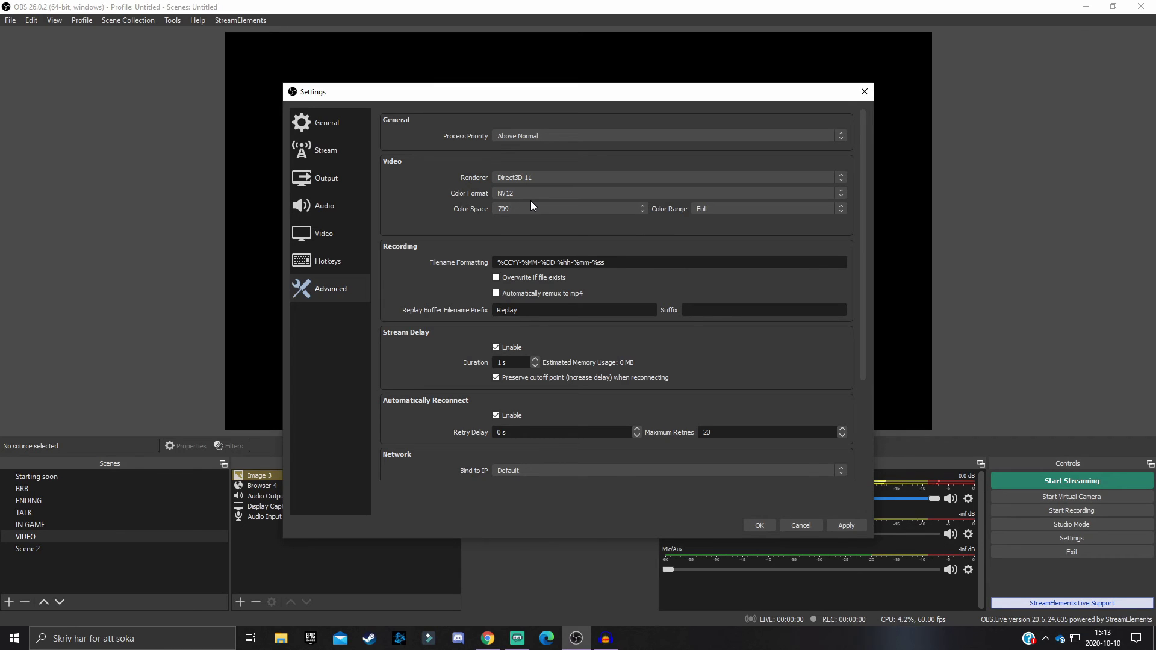
Apply the changed settings and confirm with OK.
left_click(848, 525)
left_click(758, 526)
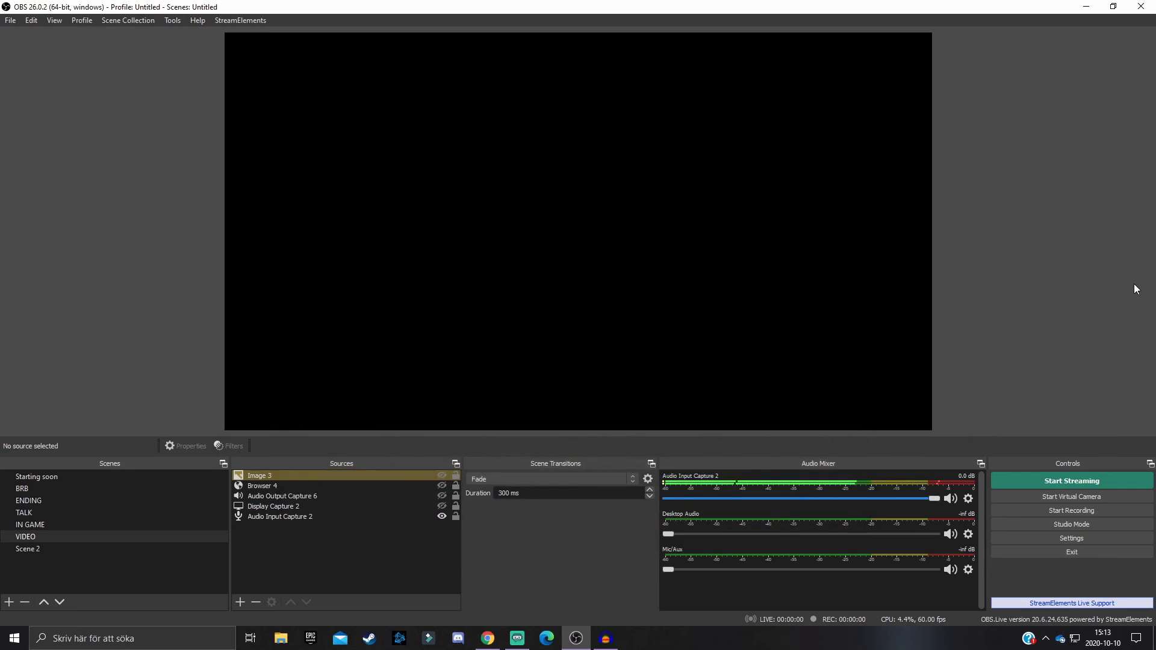